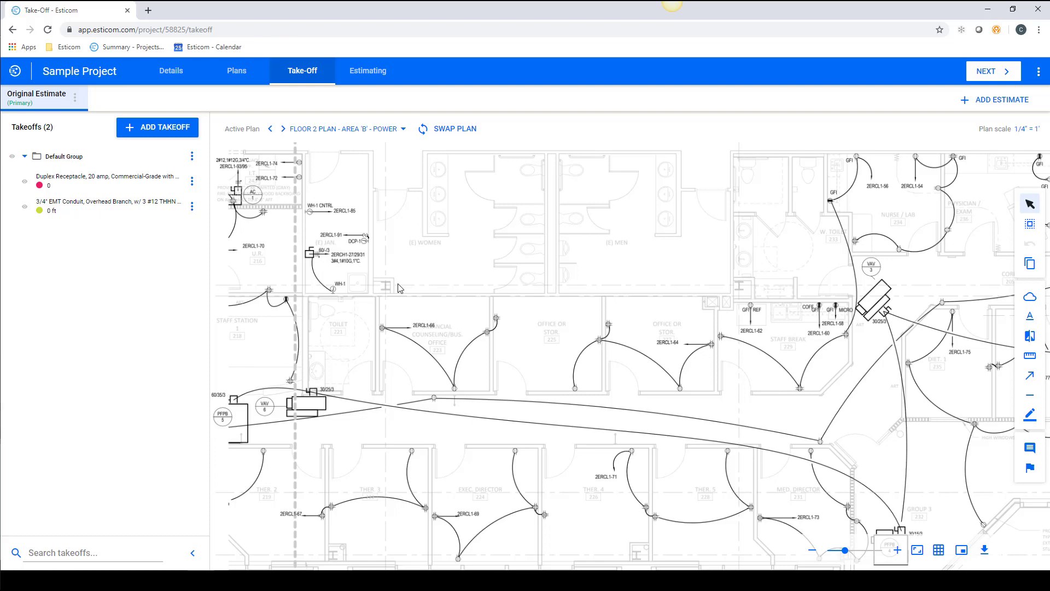
- Begin a new take-off and open a blank Create Part form from the catalog
{"action": "left_click", "coordinate": [171, 134]}
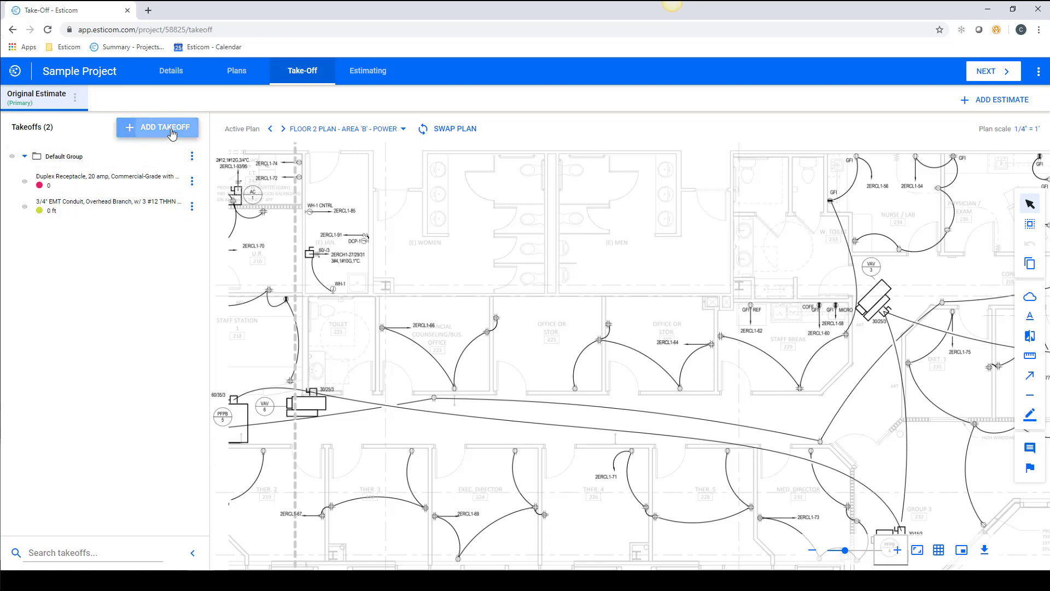
{"action": "left_click", "coordinate": [676, 268]}
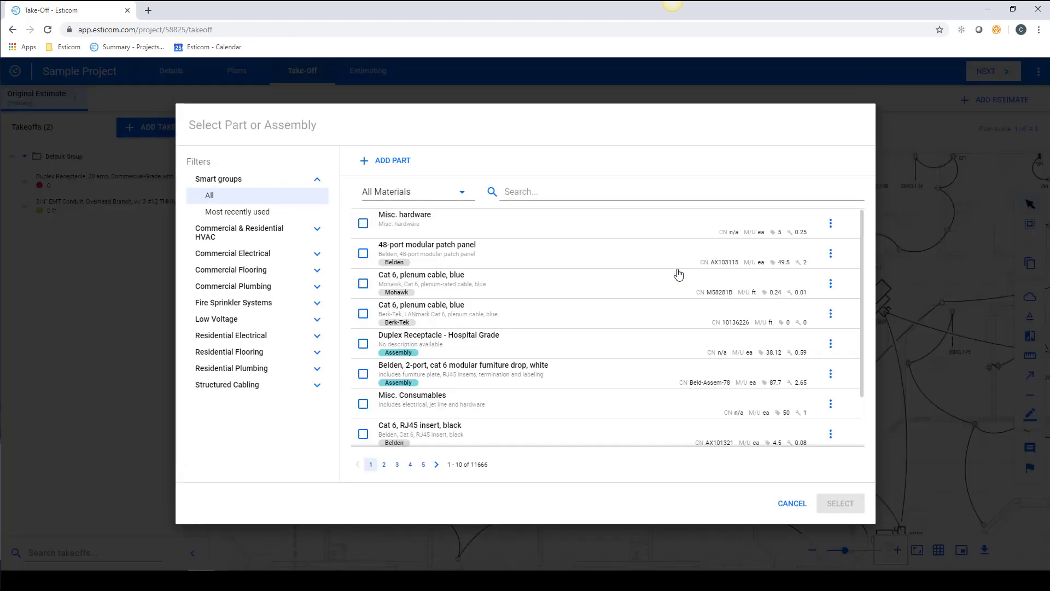
{"action": "left_click", "coordinate": [393, 166]}
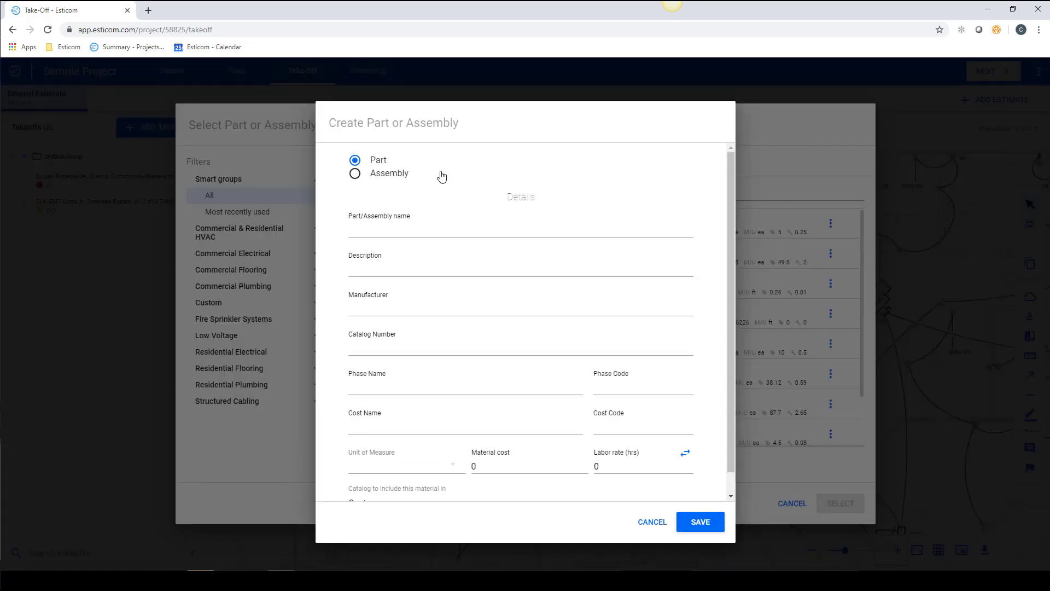
- Name and describe the part 'Sample Part', with unit ea and material cost 10
{"action": "left_click", "coordinate": [371, 232]}
{"action": "type", "text": "Sample Part"}
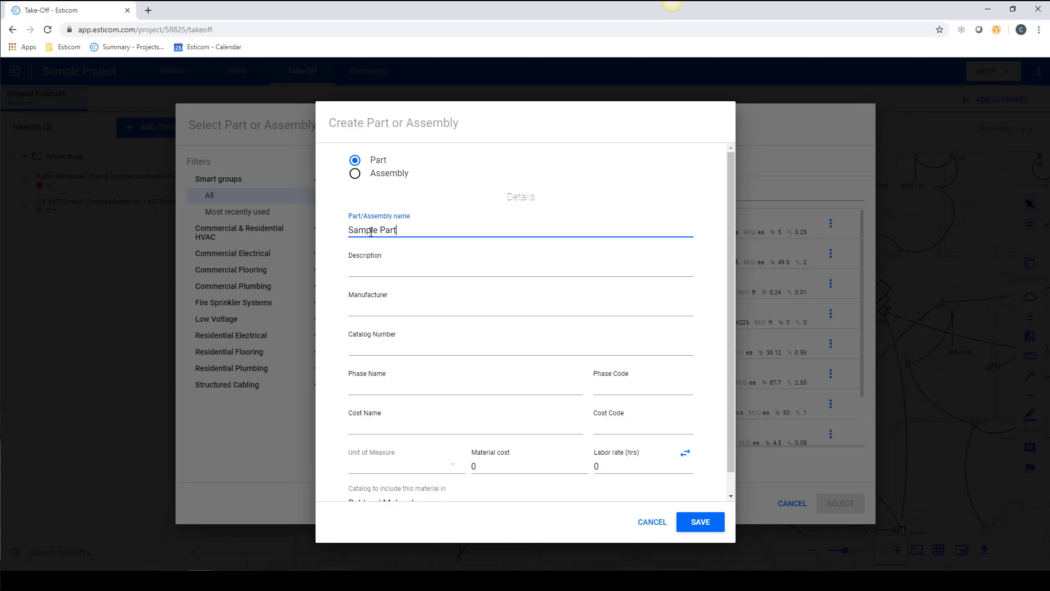
{"action": "left_click", "coordinate": [367, 269]}
{"action": "type", "text": "Sample"}
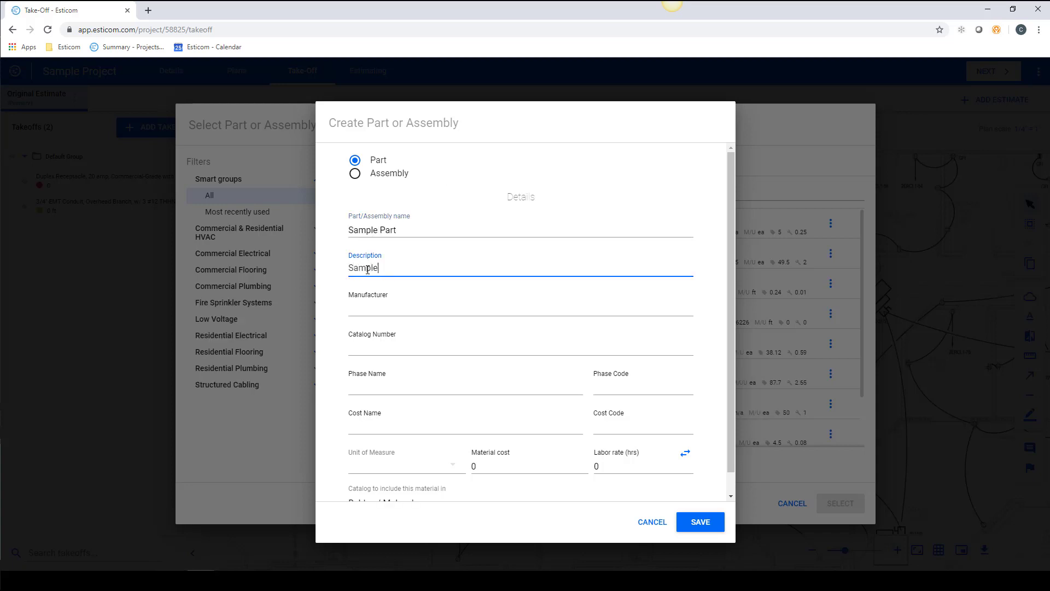
{"action": "type", "text": " Part"}
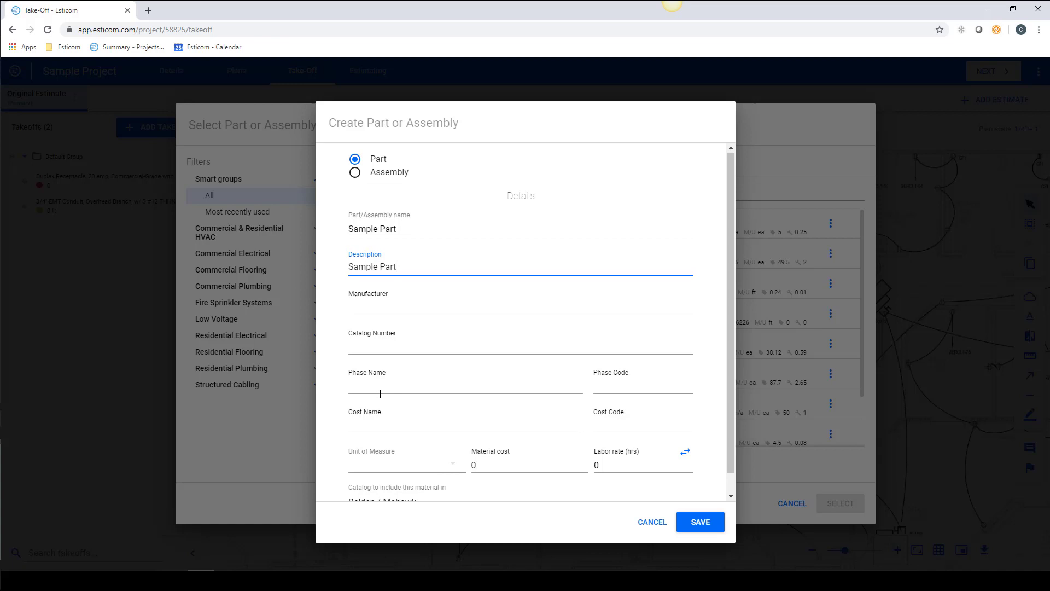
{"action": "scroll", "coordinate": [379, 350], "scroll_direction": "down", "scroll_amount": 1}
{"action": "left_click", "coordinate": [452, 446]}
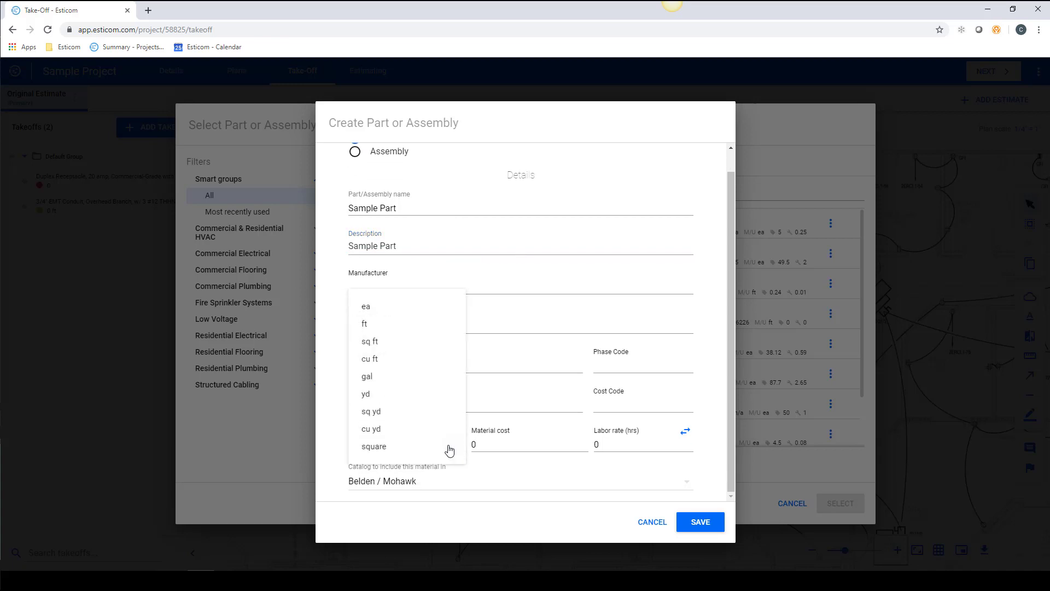
{"action": "left_click", "coordinate": [365, 302]}
{"action": "key", "text": "Tab"}
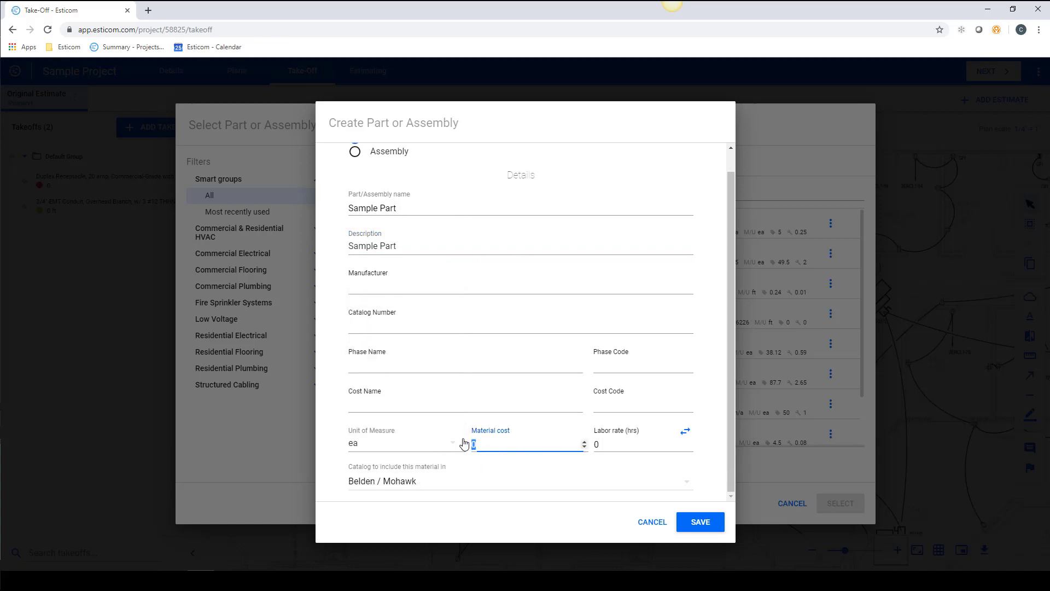
{"action": "type", "text": "10"}
- Set the part's labor rate to 0.5 hours
{"action": "left_click", "coordinate": [608, 444]}
{"action": "left_click", "coordinate": [686, 432]}
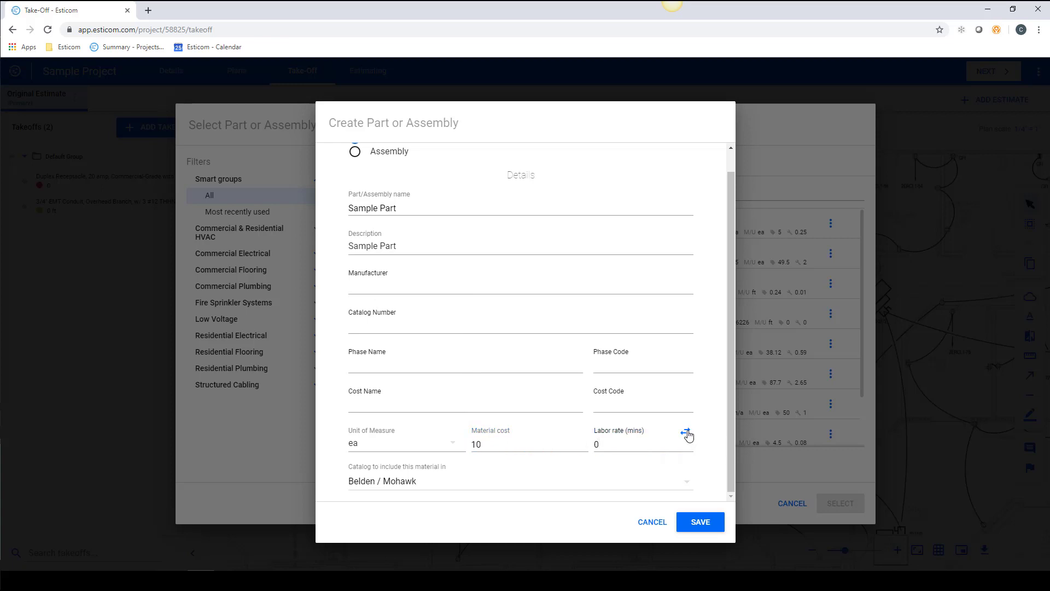
{"action": "left_click", "coordinate": [687, 433]}
{"action": "double_click", "coordinate": [597, 444]}
{"action": "key", "text": "BackSpace"}
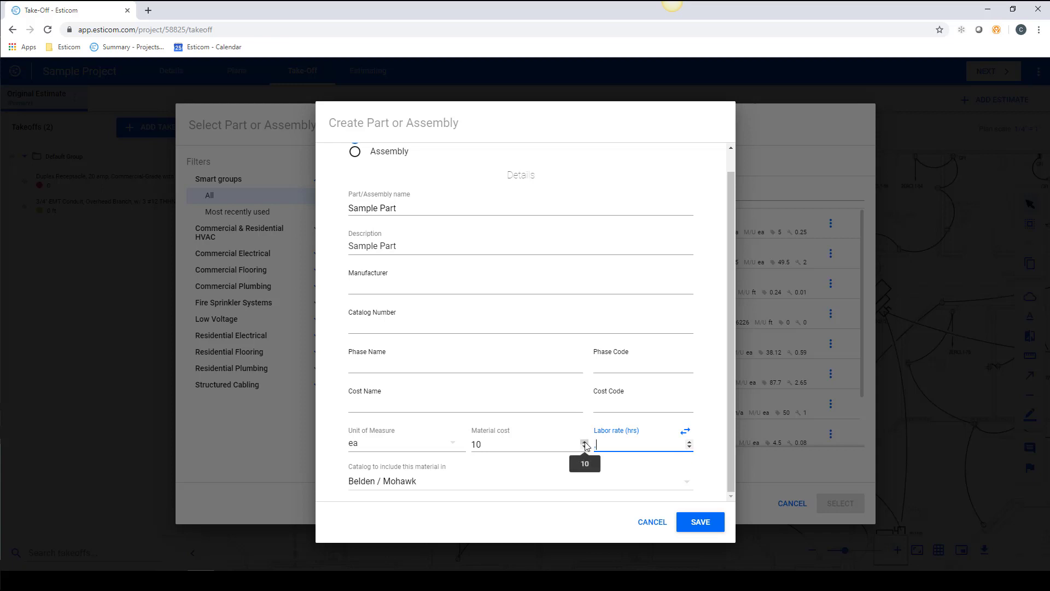
{"action": "type", "text": ".5"}
- Create a new catalog named 'Custom' to hold the part
{"action": "left_click", "coordinate": [687, 484]}
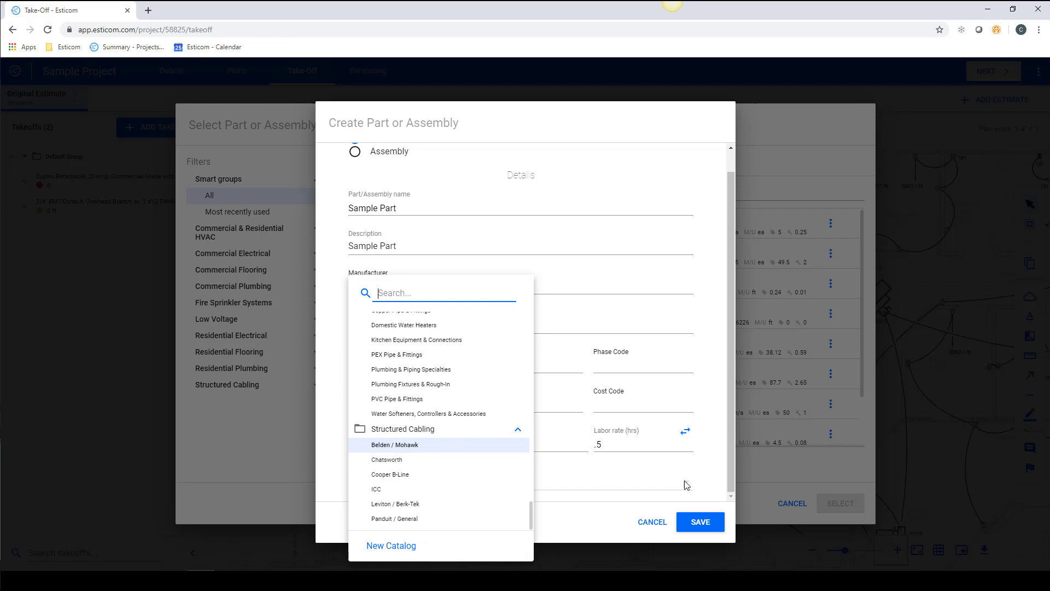
{"action": "left_click", "coordinate": [391, 547]}
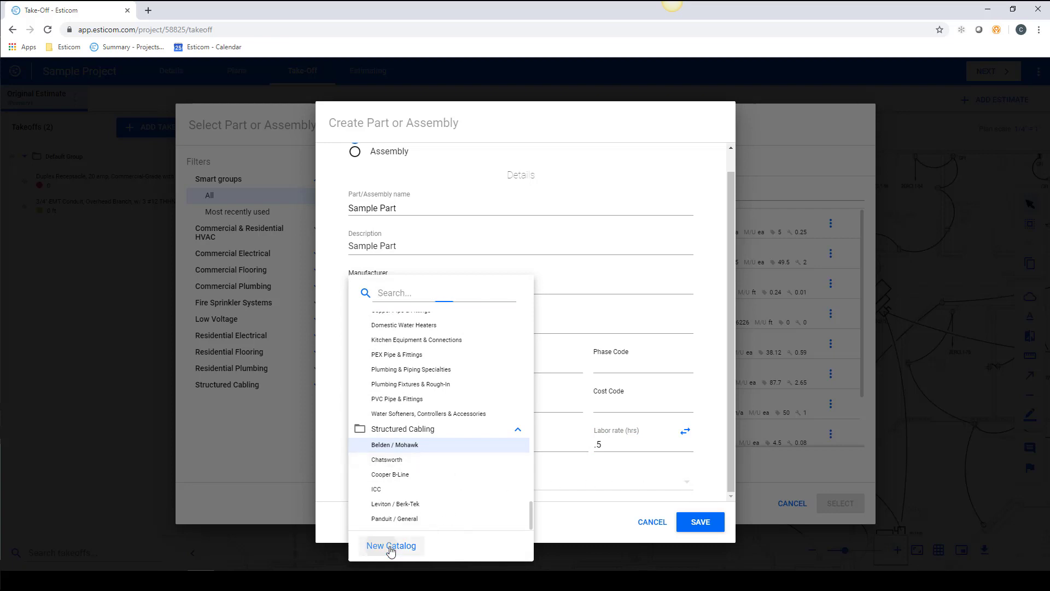
{"action": "type", "text": "Custom"}
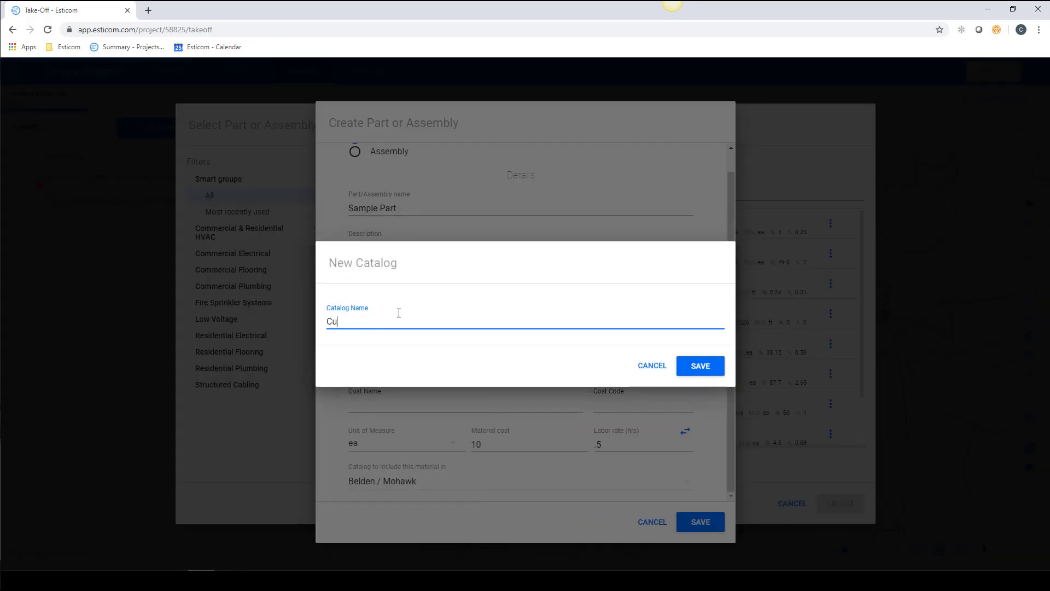
{"action": "left_click", "coordinate": [703, 368]}
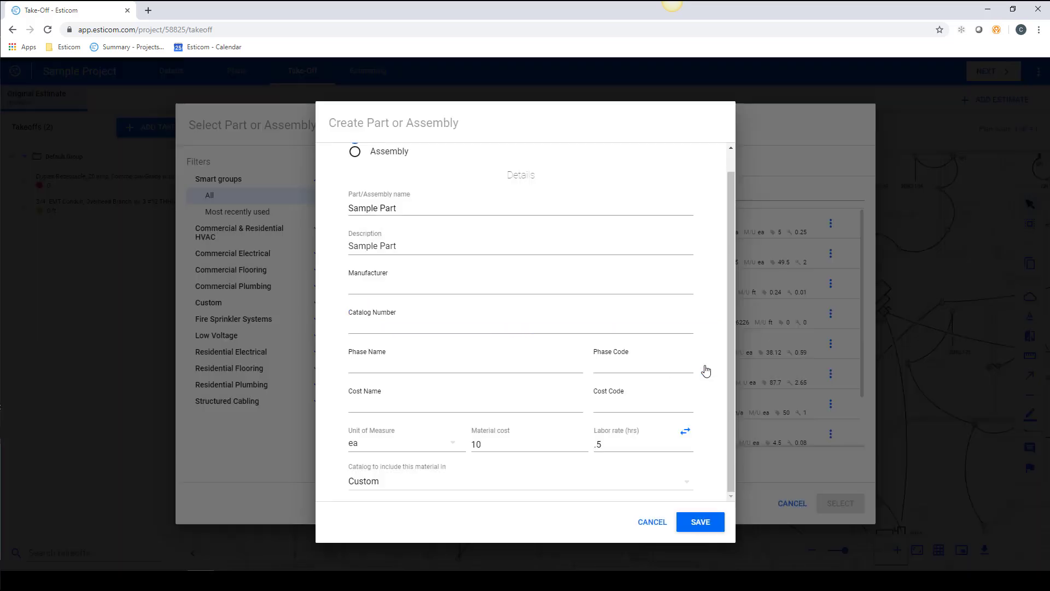
- Save Sample Part, then search 'Sample' and filter to the Custom catalog to verify it
{"action": "left_click", "coordinate": [705, 528]}
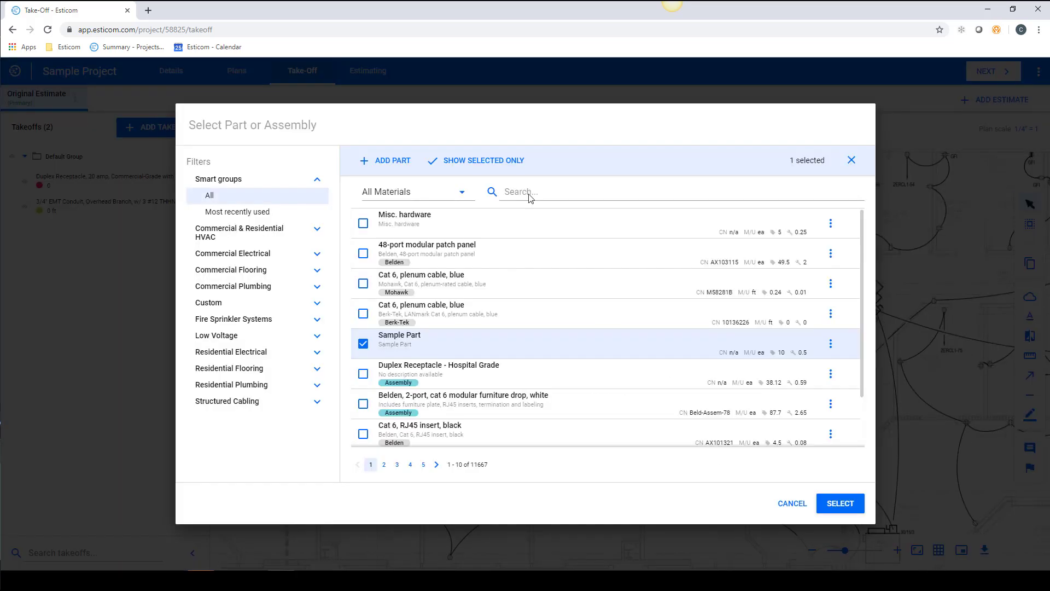
{"action": "left_click", "coordinate": [529, 194]}
{"action": "type", "text": "Sample"}
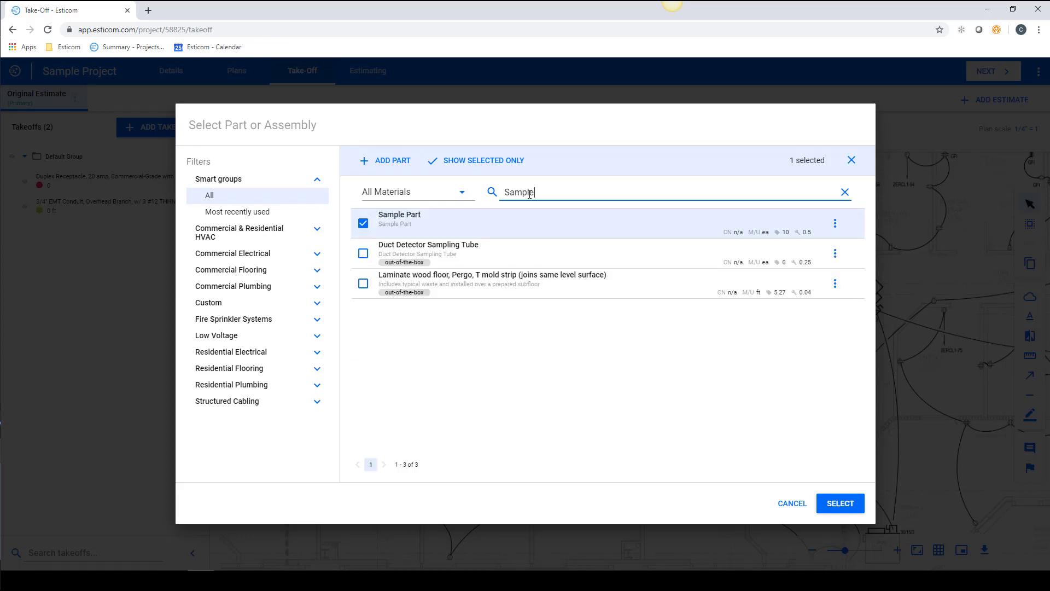
{"action": "left_click", "coordinate": [218, 303]}
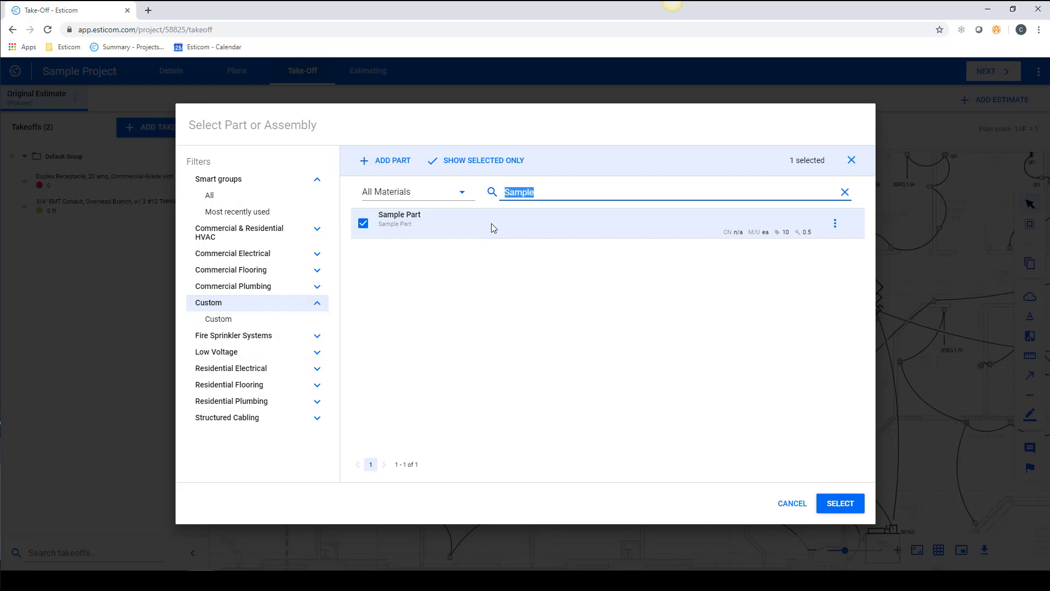
- Return to the catalog and start a new item set as an Assembly
{"action": "left_click", "coordinate": [787, 502]}
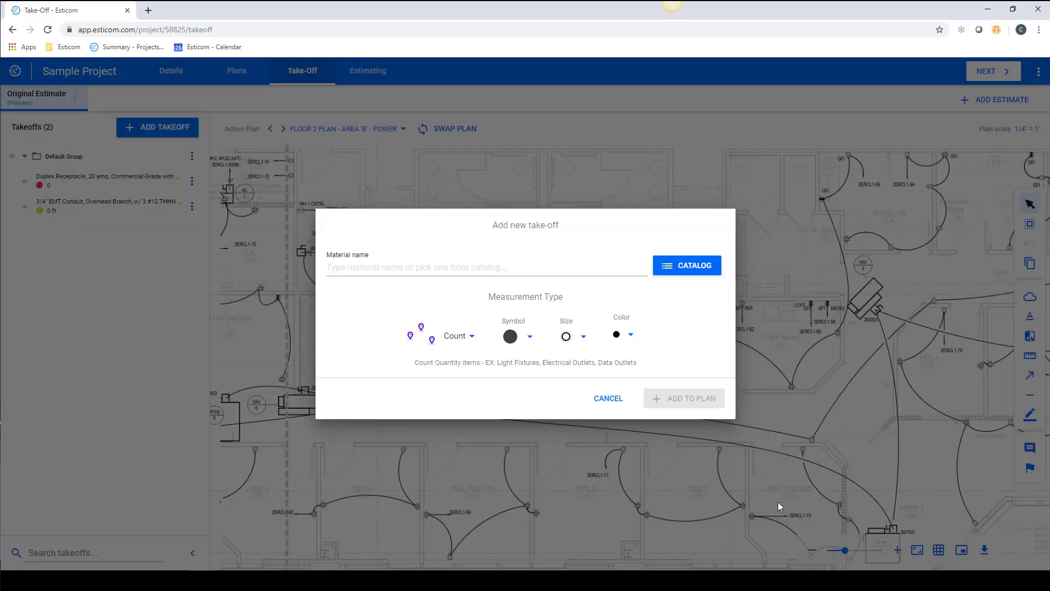
{"action": "left_click", "coordinate": [681, 272]}
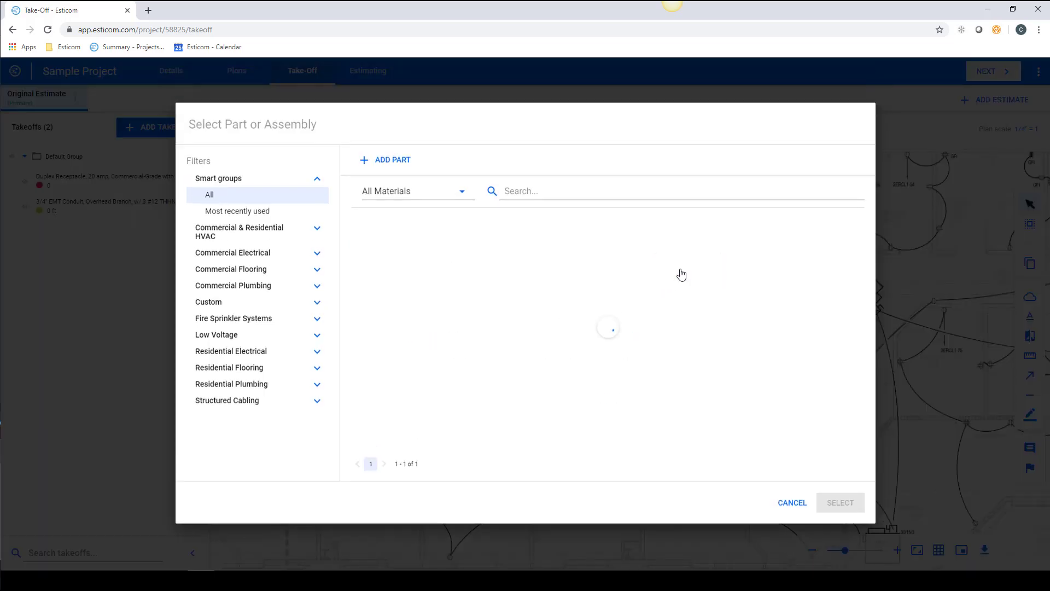
{"action": "left_click", "coordinate": [397, 166]}
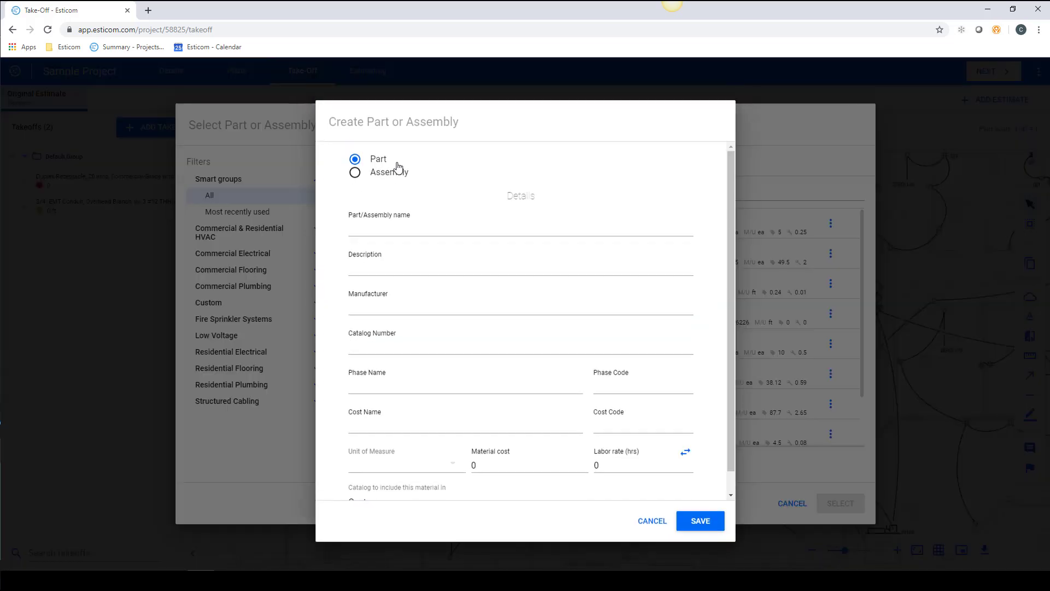
{"action": "left_click", "coordinate": [355, 174]}
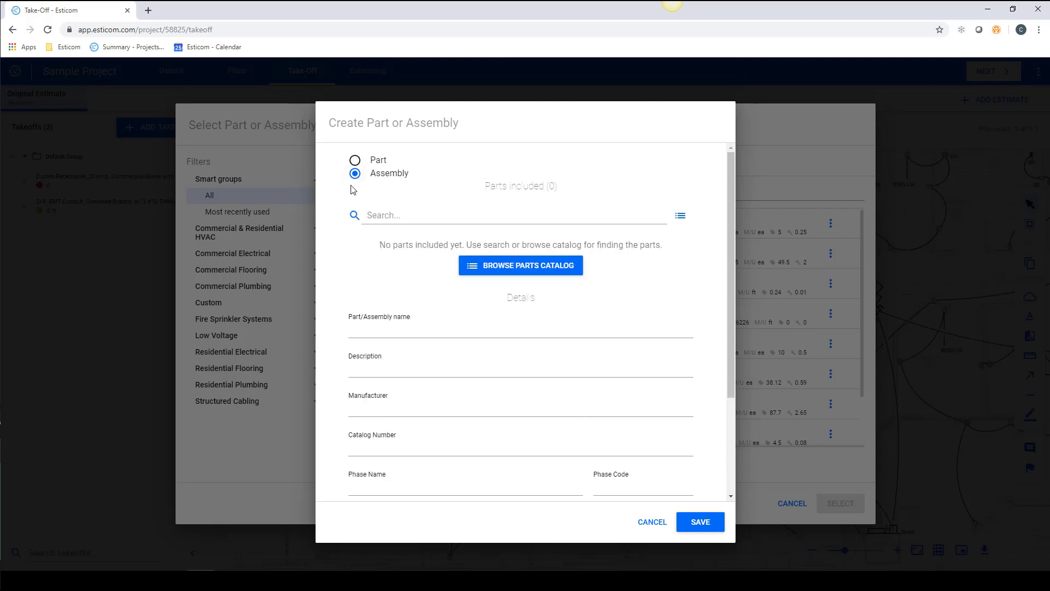
- Add the 20 amp duplex receptacle, 1 gang plastic wall plate and 4" square box
{"action": "left_click", "coordinate": [384, 218]}
{"action": "type", "text": "duplex receptacle, 20 amp"}
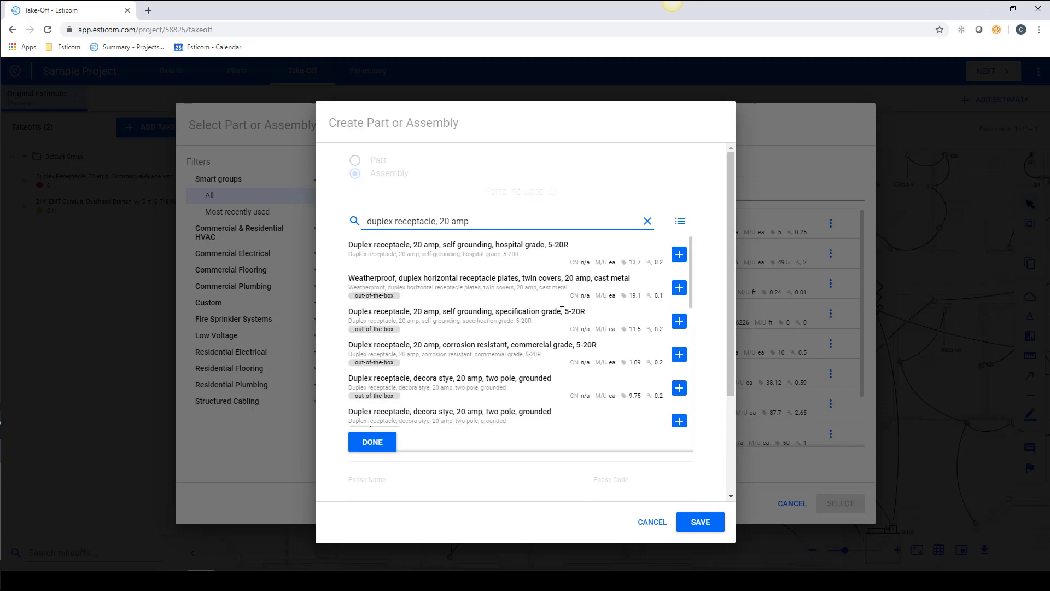
{"action": "left_click", "coordinate": [679, 322]}
{"action": "left_click_drag", "start_coordinate": [469, 221], "coordinate": [441, 221]}
{"action": "type", "text": "wall"}
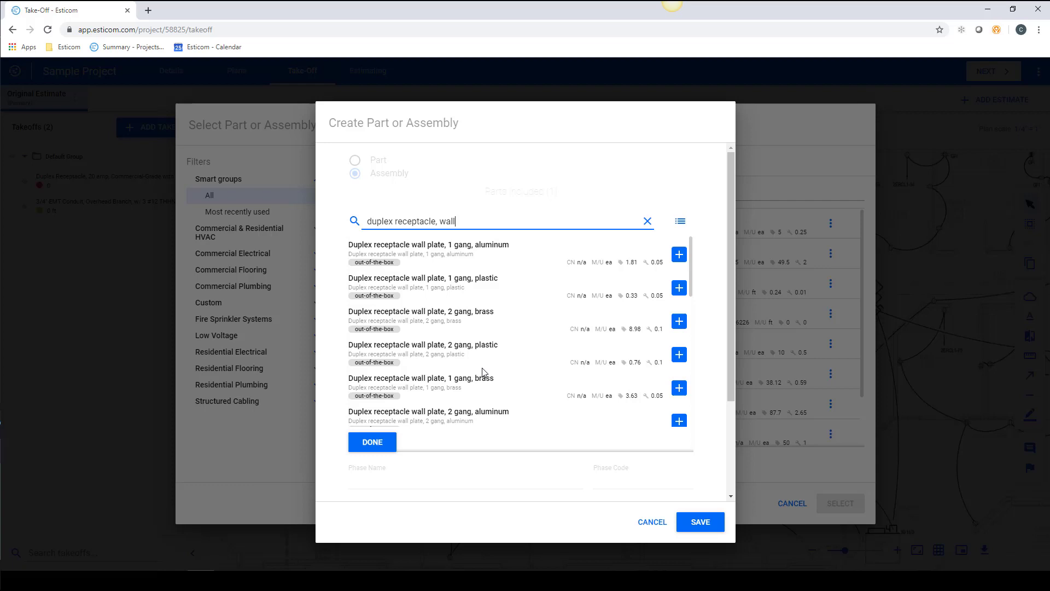
{"action": "left_click", "coordinate": [679, 288]}
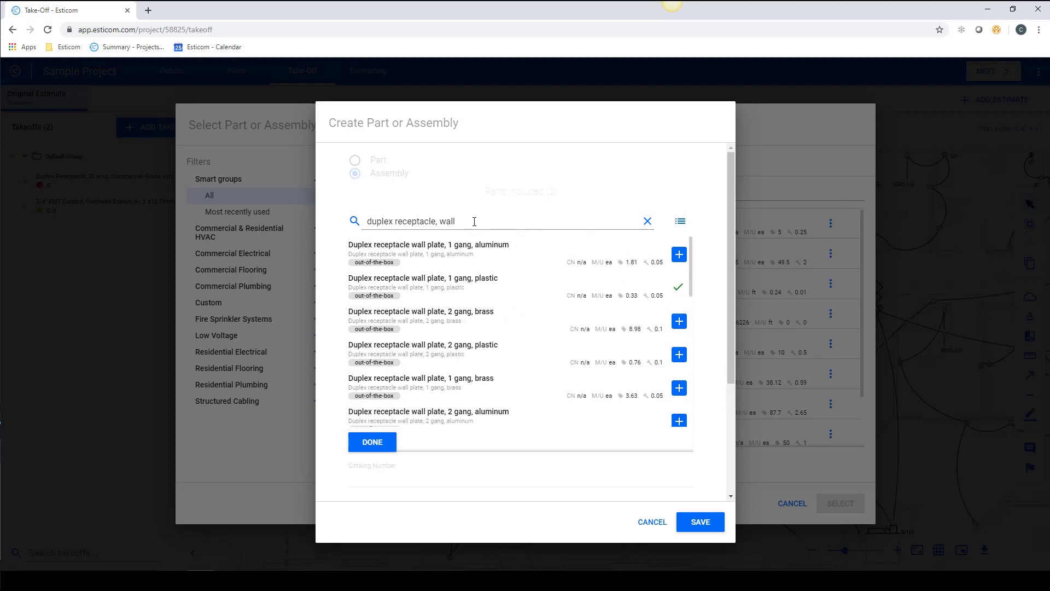
{"action": "left_click_drag", "start_coordinate": [456, 221], "coordinate": [370, 221]}
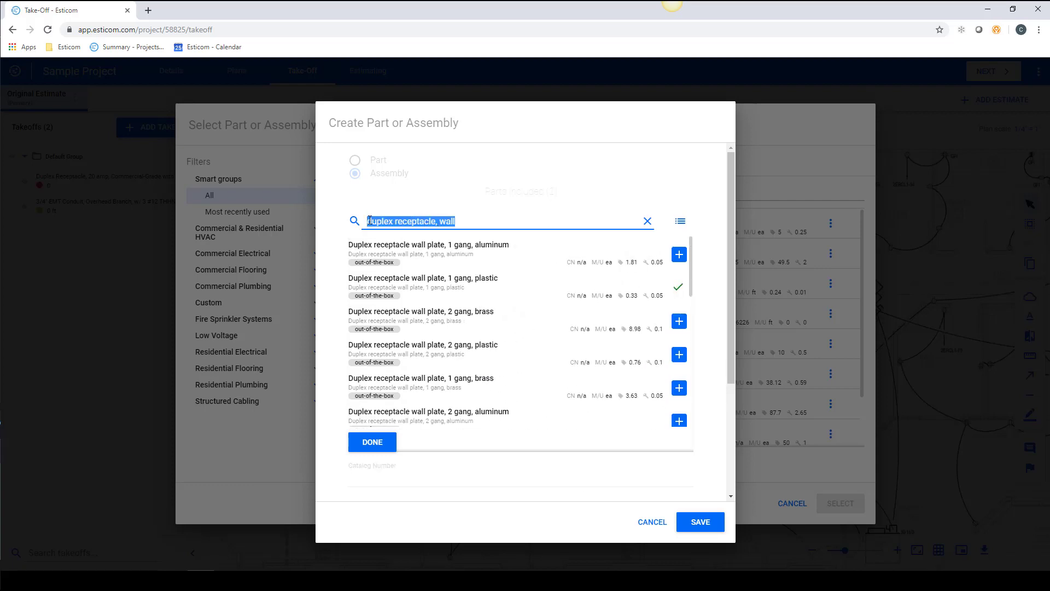
{"action": "type", "text": "4\" box"}
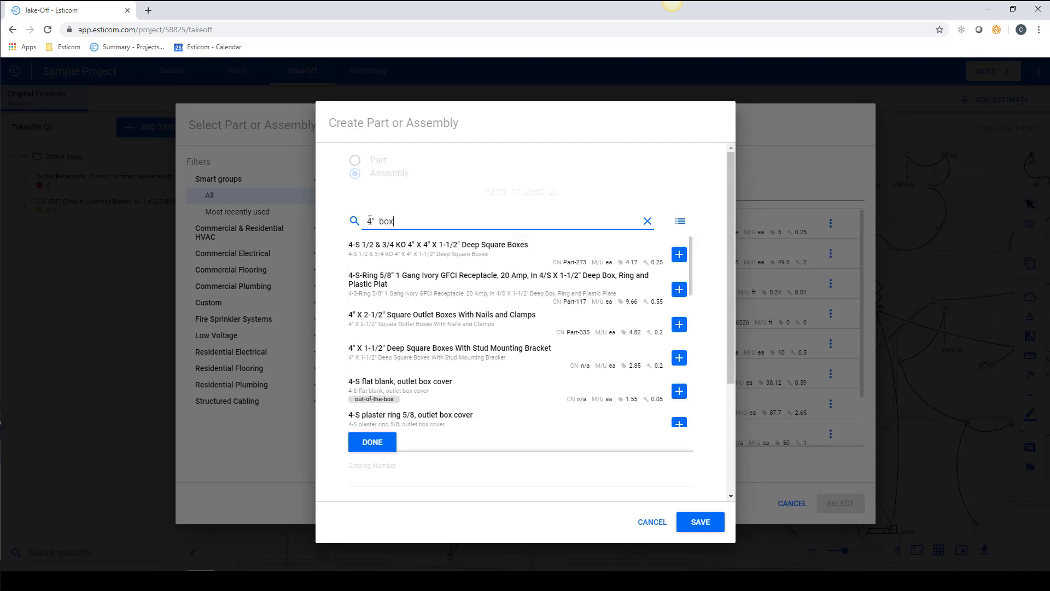
{"action": "left_click", "coordinate": [678, 358]}
- Add 3/4" EMT conduit, set screw coupling, set screw connector and one hole strap
{"action": "left_click_drag", "start_coordinate": [409, 221], "coordinate": [348, 226]}
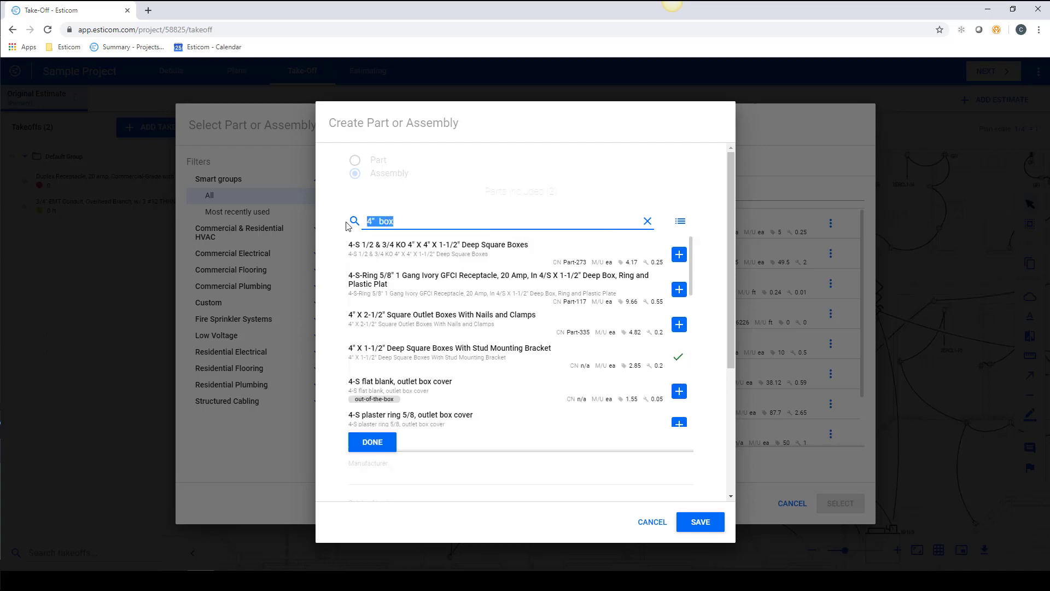
{"action": "type", "text": "3/4\" emt"}
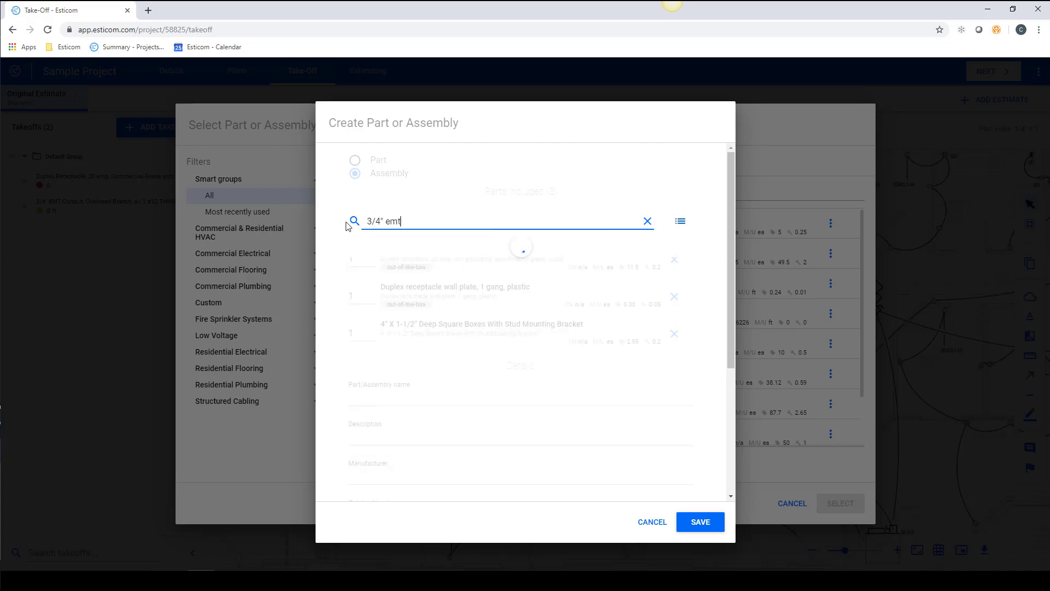
{"action": "left_click", "coordinate": [679, 249]}
{"action": "scroll", "coordinate": [680, 342], "scroll_direction": "down", "scroll_amount": 5}
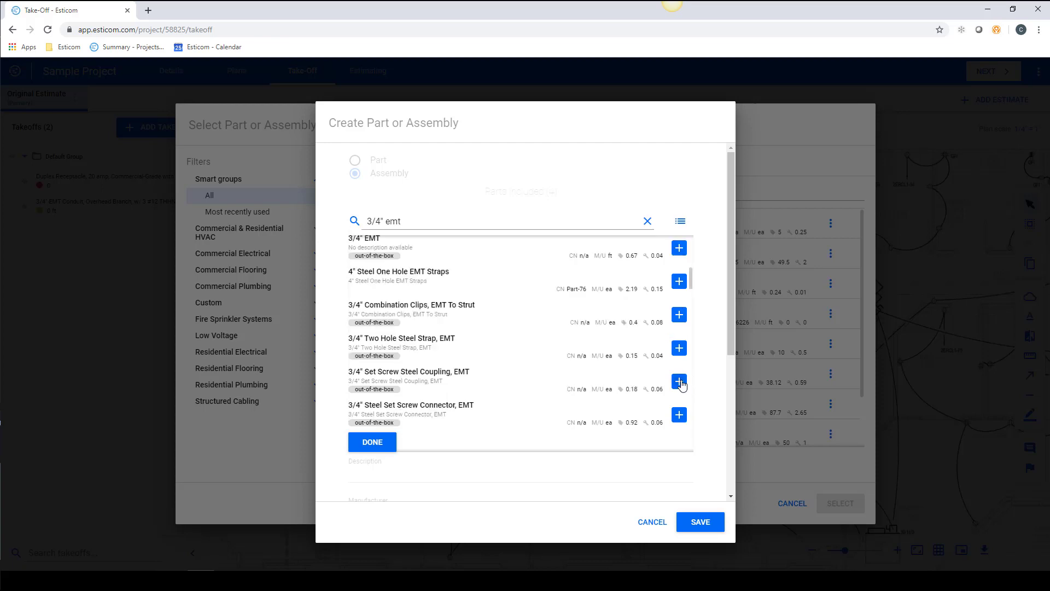
{"action": "left_click", "coordinate": [680, 382]}
{"action": "left_click", "coordinate": [678, 415]}
{"action": "scroll", "coordinate": [663, 390], "scroll_direction": "down", "scroll_amount": 1}
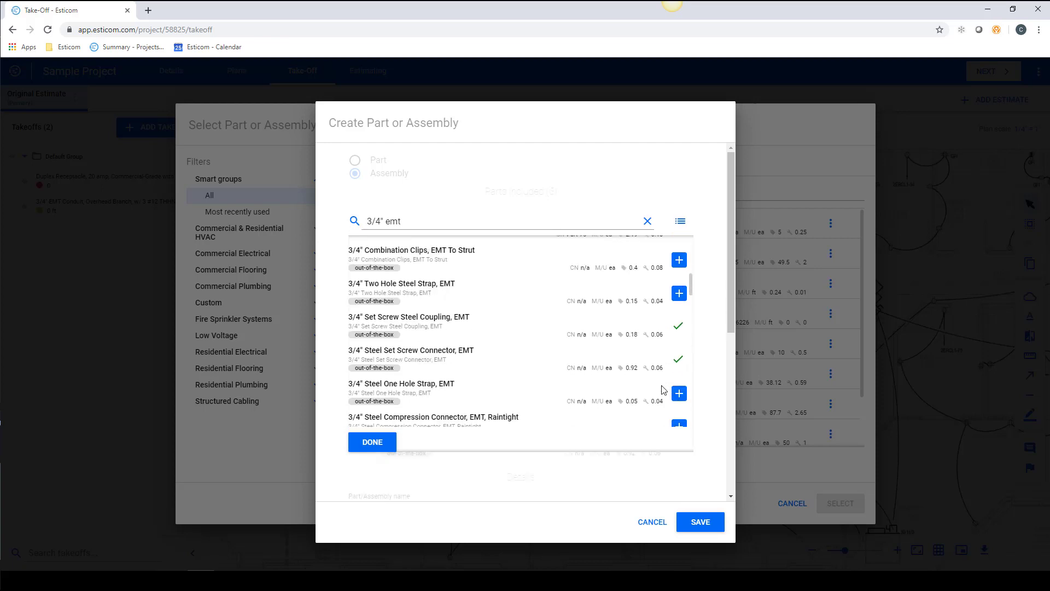
{"action": "left_click", "coordinate": [679, 393]}
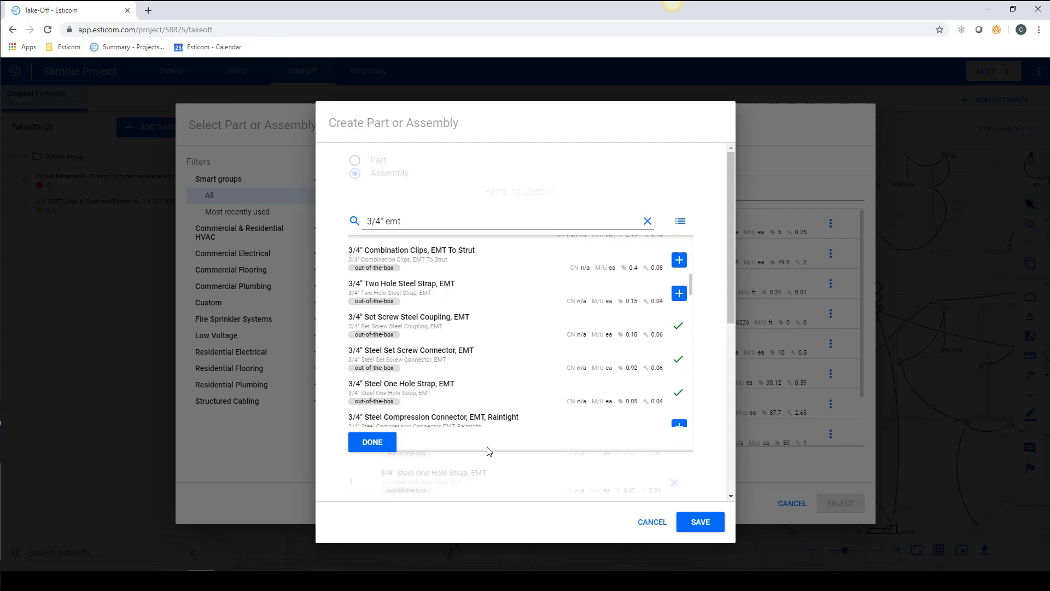
- Enter quantities: 15 ft conduit, 2 couplings, 1 connector and 2 one-hole straps
{"action": "left_click", "coordinate": [372, 442]}
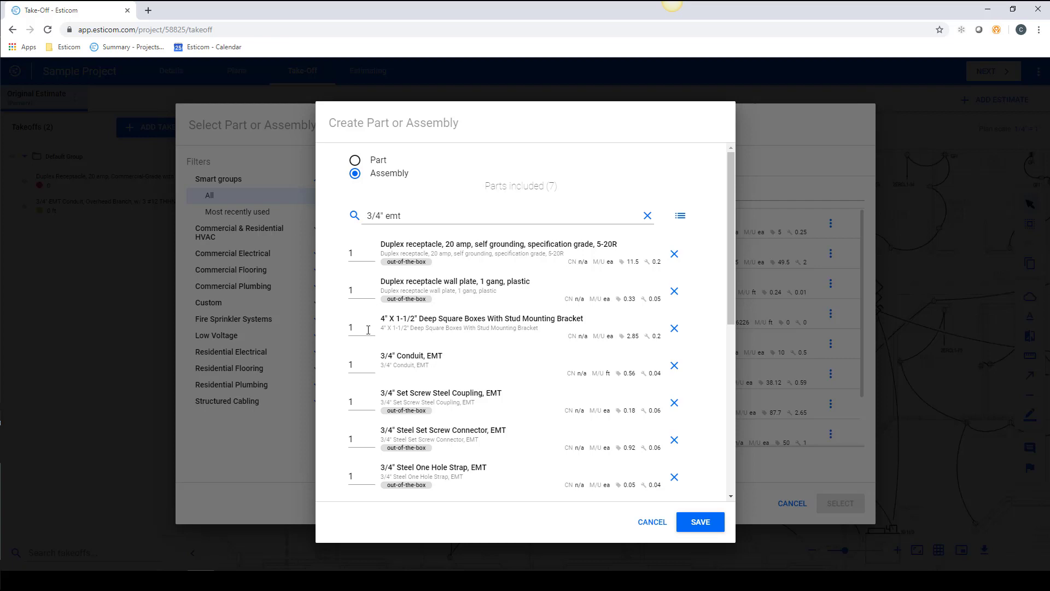
{"action": "left_click", "coordinate": [368, 364]}
{"action": "type", "text": "15"}
{"action": "left_click", "coordinate": [363, 402]}
{"action": "type", "text": "2"}
{"action": "left_click", "coordinate": [355, 441]}
{"action": "left_click", "coordinate": [347, 480]}
{"action": "type", "text": "2"}
{"action": "scroll", "coordinate": [459, 466], "scroll_direction": "down", "scroll_amount": 2}
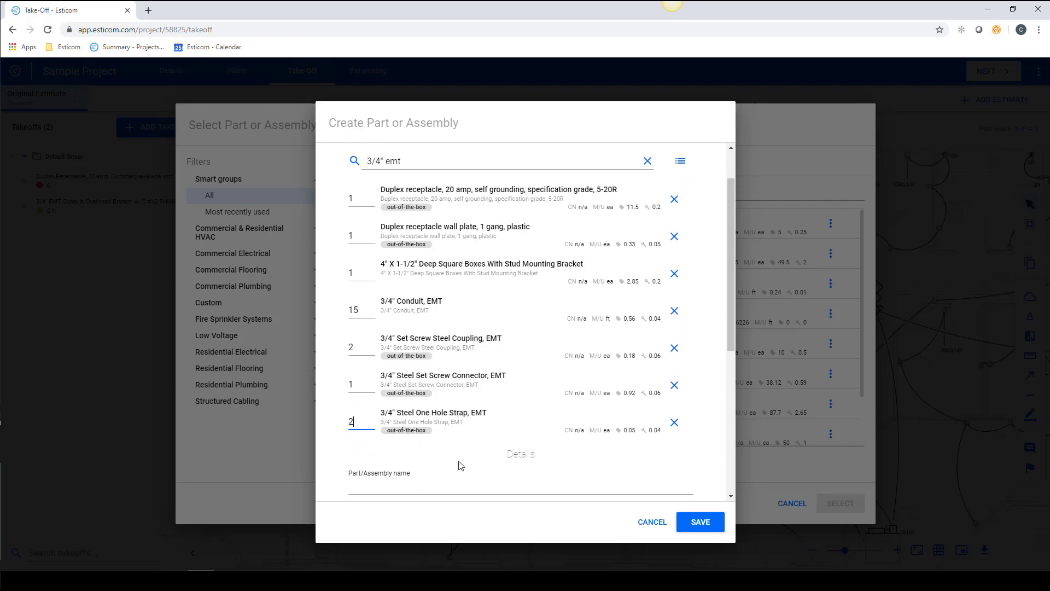
{"action": "scroll", "coordinate": [459, 463], "scroll_direction": "down", "scroll_amount": 2}
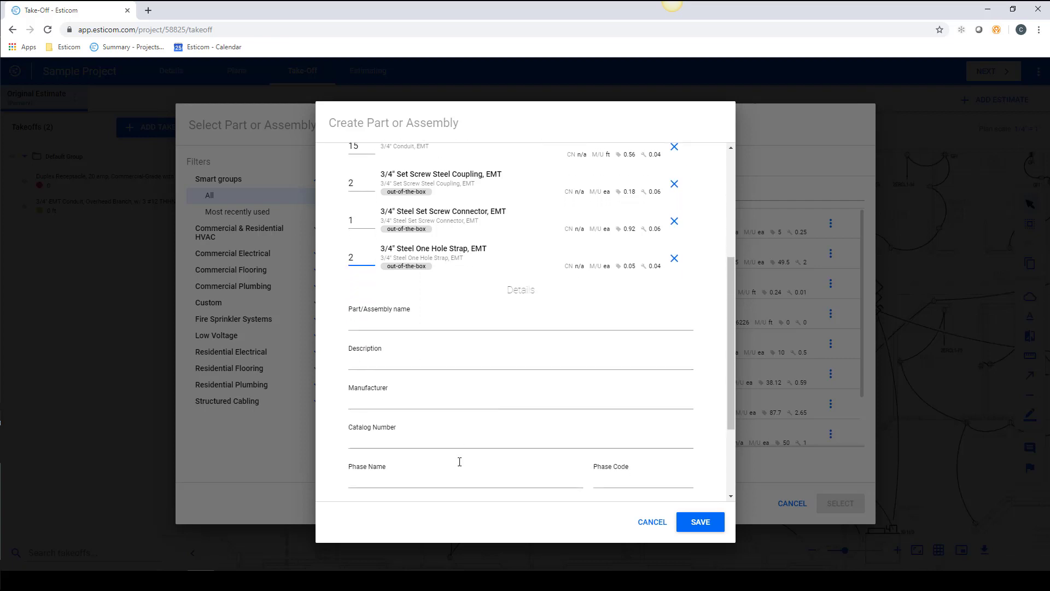
- Name the assembly 'duplex receptacle, 20 amp assembly with stub-up', description 'Includes stub up', unit ea
{"action": "left_click", "coordinate": [370, 323]}
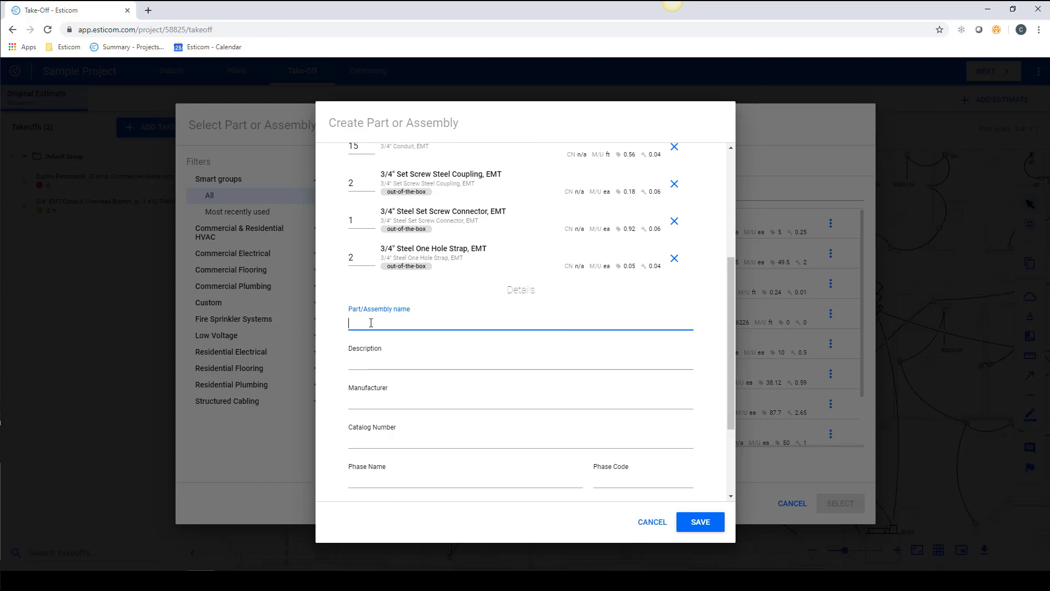
{"action": "type", "text": "duplex receptacle, 20 amp assembly with stub-up"}
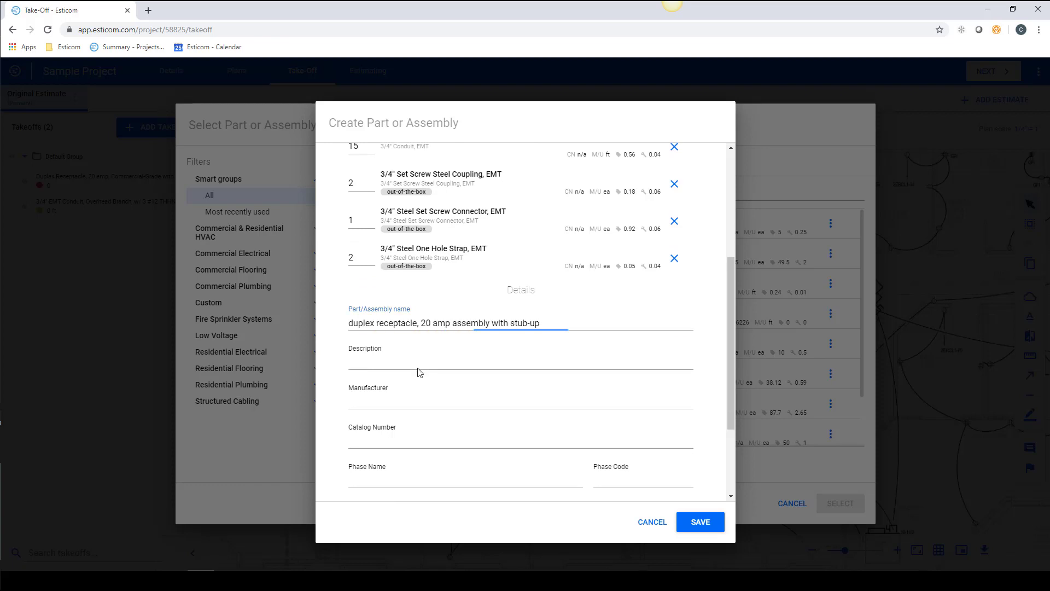
{"action": "left_click", "coordinate": [422, 364]}
{"action": "scroll", "coordinate": [422, 363], "scroll_direction": "down", "scroll_amount": 1}
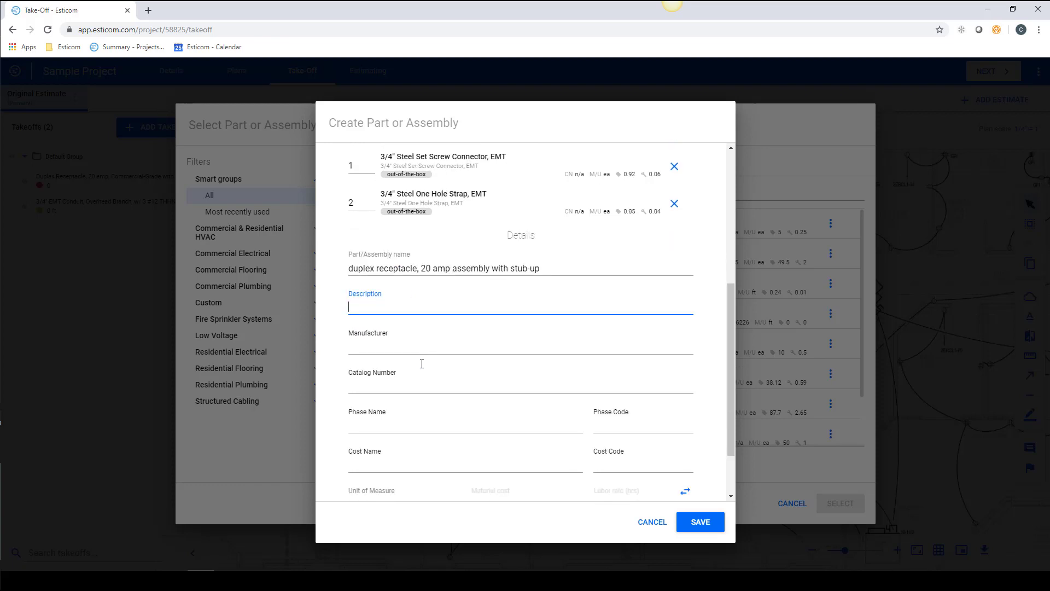
{"action": "type", "text": "Includes stub up"}
{"action": "scroll", "coordinate": [432, 370], "scroll_direction": "down", "scroll_amount": 2}
{"action": "left_click", "coordinate": [429, 430]}
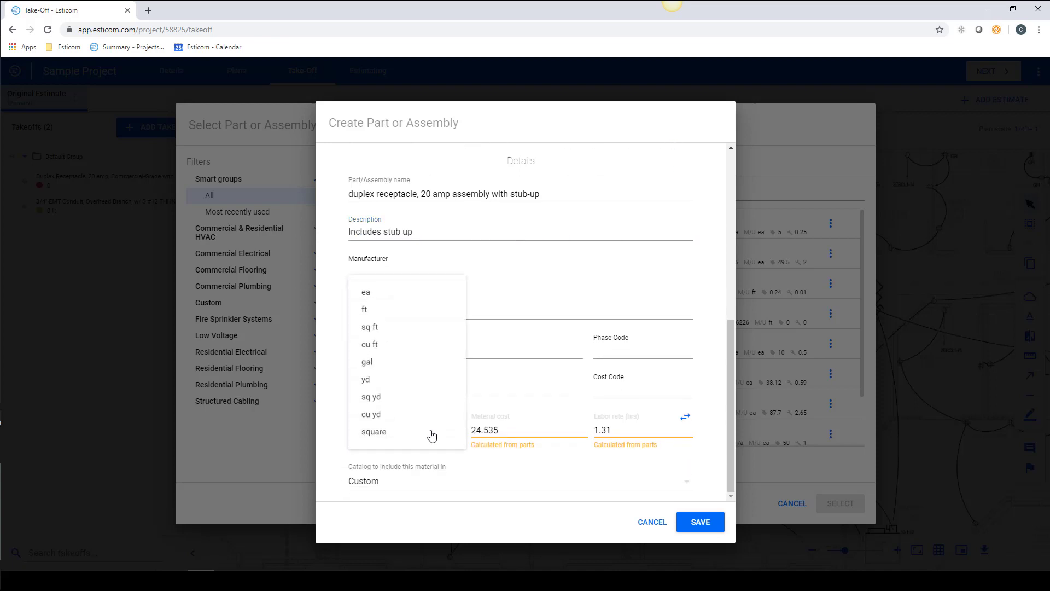
{"action": "left_click", "coordinate": [403, 296]}
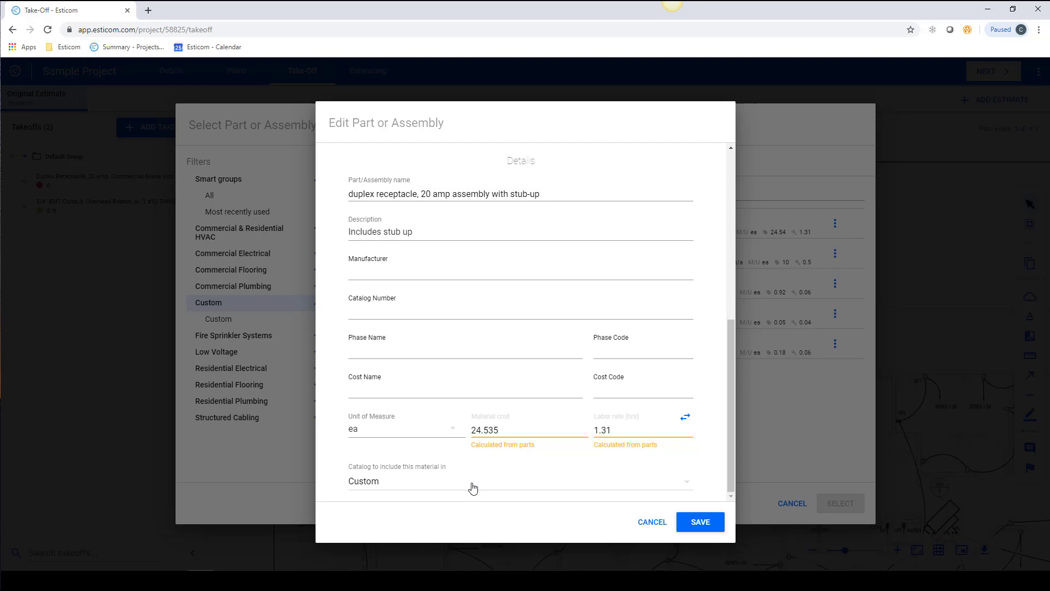
- Save the stub-up assembly, then select the overhead-branch assembly's coupling ratio and wire quantity for editing
{"action": "left_click", "coordinate": [693, 523]}
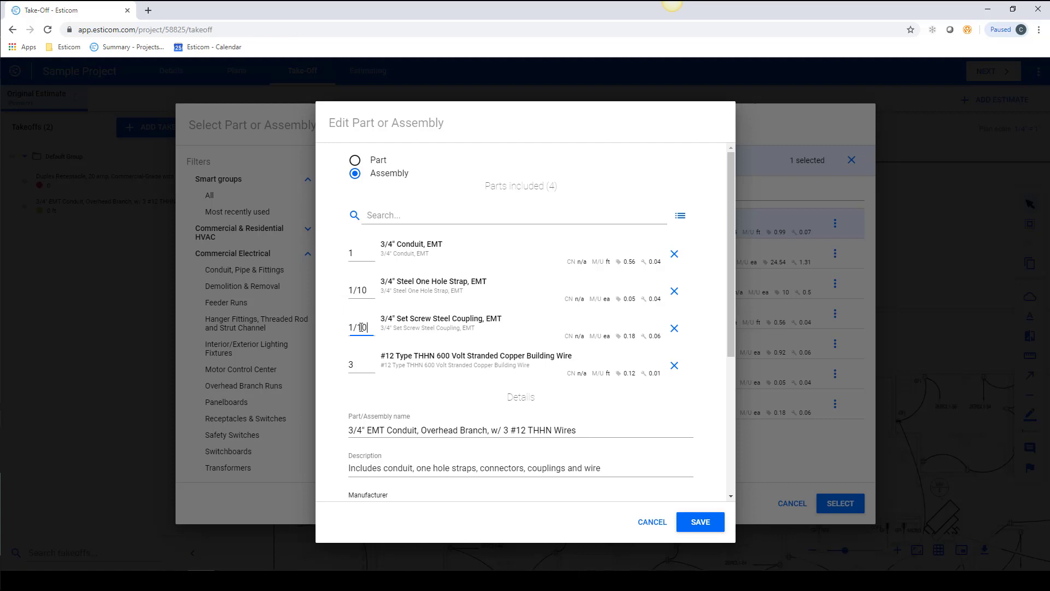
{"action": "left_click_drag", "start_coordinate": [367, 328], "coordinate": [349, 328]}
{"action": "left_click_drag", "start_coordinate": [358, 365], "coordinate": [348, 365]}
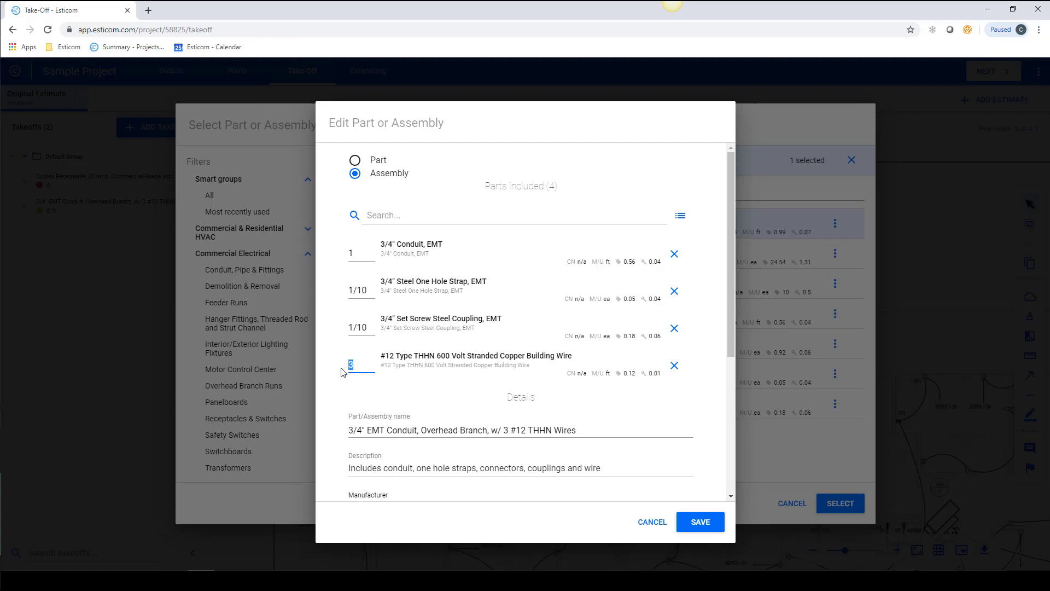